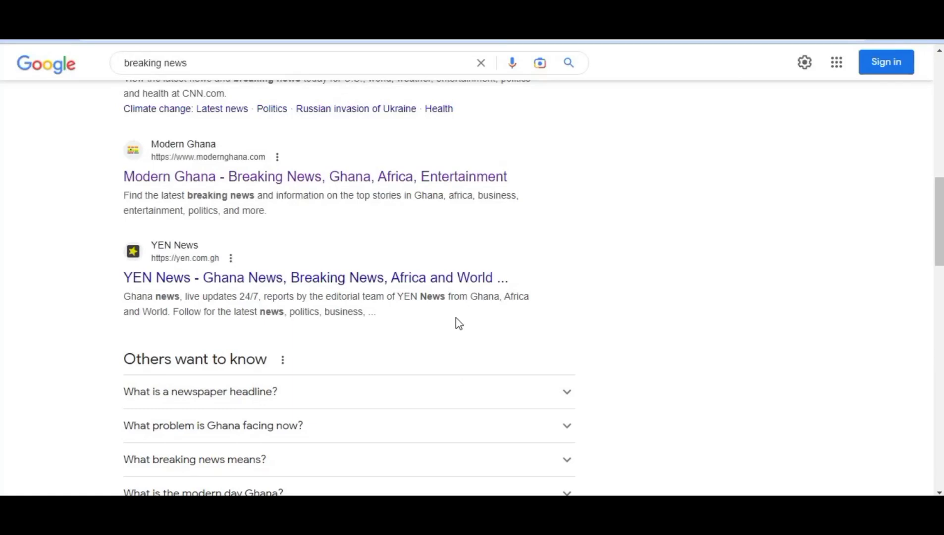
Switch to the WordPress admin Dashboard and move down the sidebar toward Settings
scroll(430, 331, up, 1)
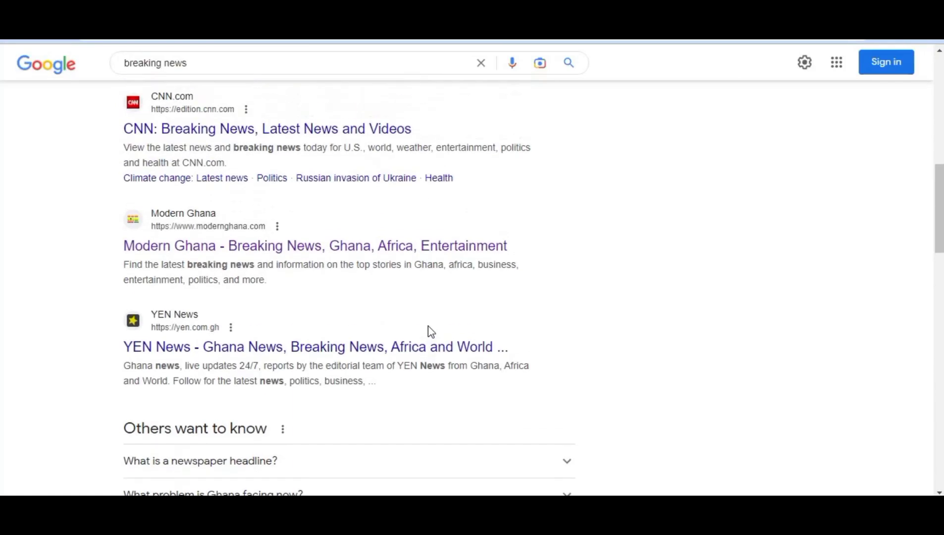
scroll(431, 331, down, 1)
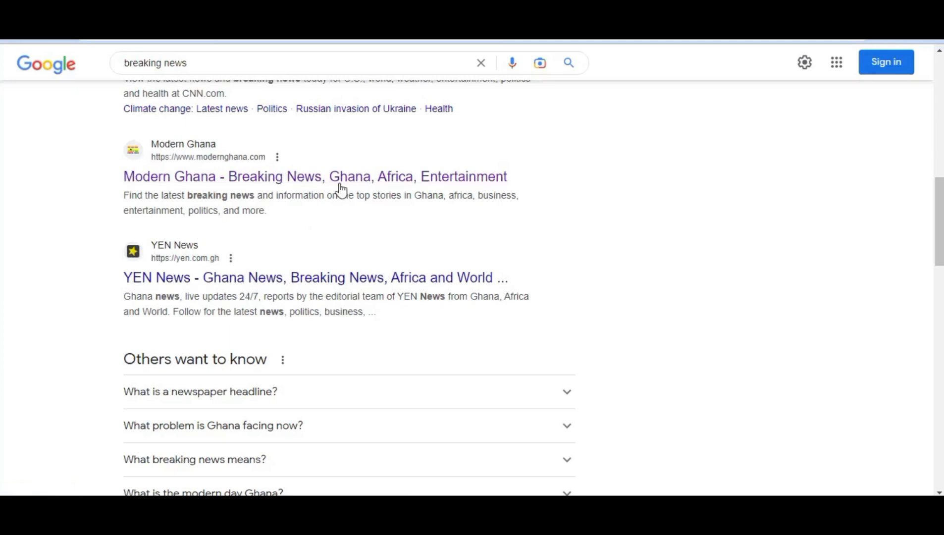
mouse_move(521, 515)
click(521, 456)
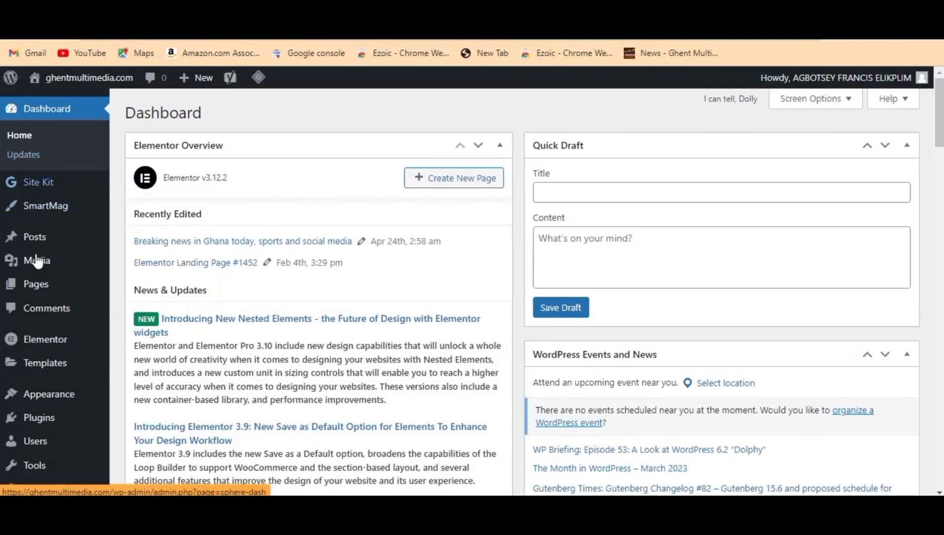
mouse_move(9, 347)
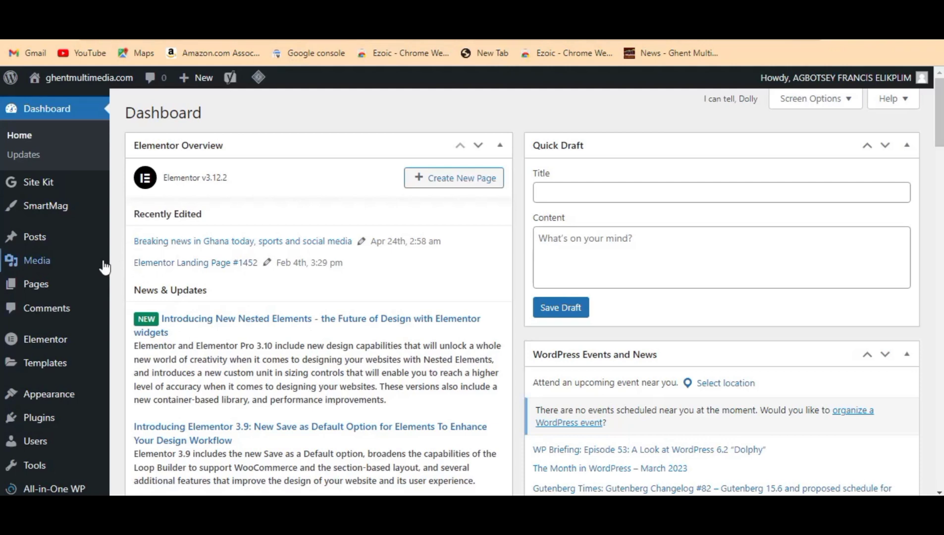
mouse_move(99, 266)
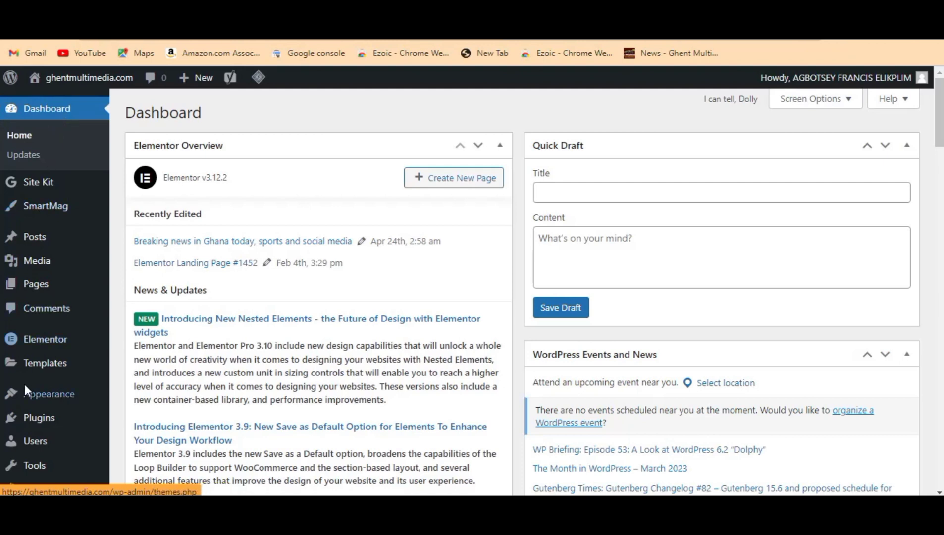
mouse_move(29, 414)
scroll(29, 414, down, 1)
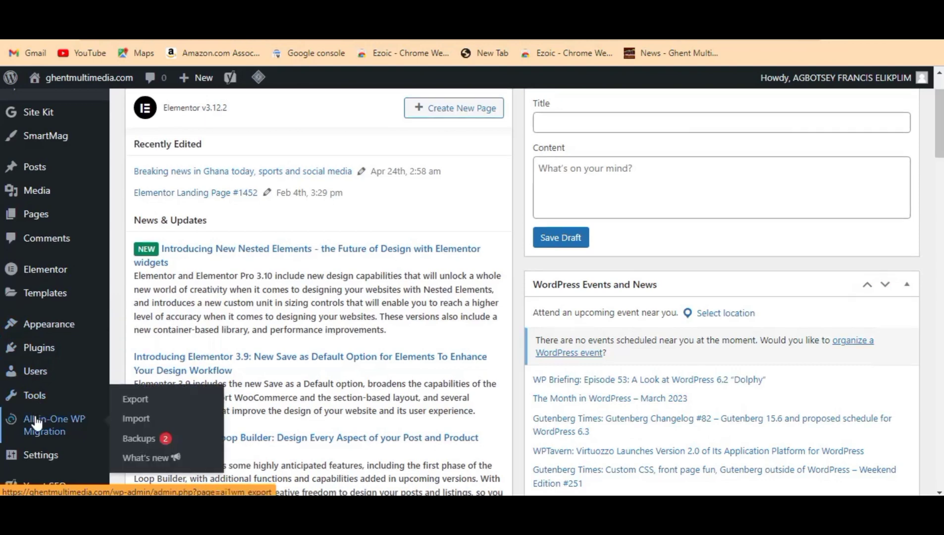
scroll(36, 416, down, 1)
mouse_move(37, 389)
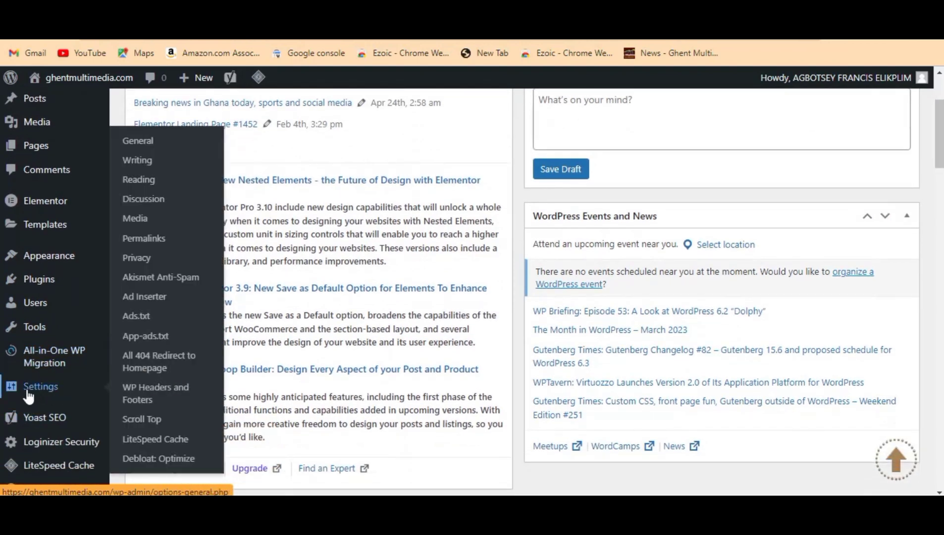
Open General Settings, then switch to the window holding the 'Ghent Multimedia Page' note
click(154, 153)
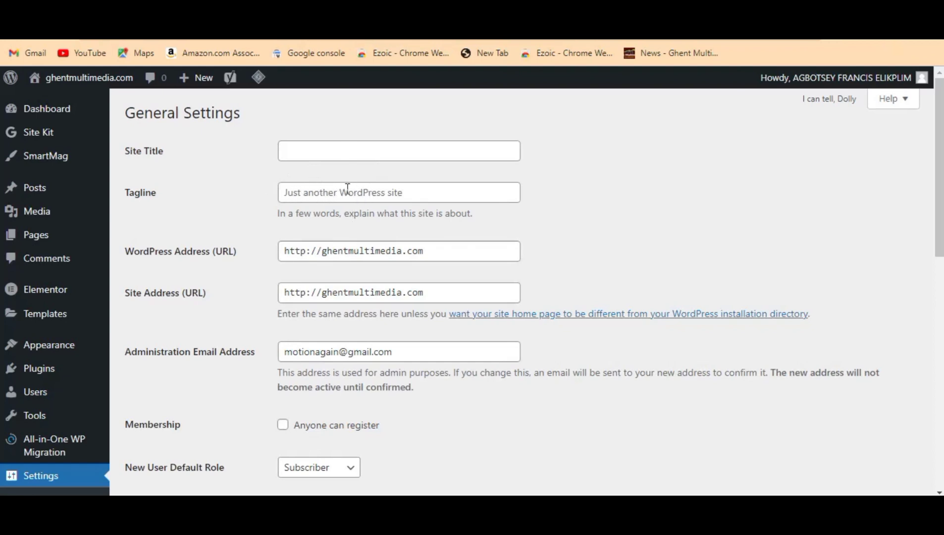
click(500, 436)
Copy 'Ghent Multimedia Page' from the WordPad note and paste it into Site Title
click(497, 485)
click(319, 186)
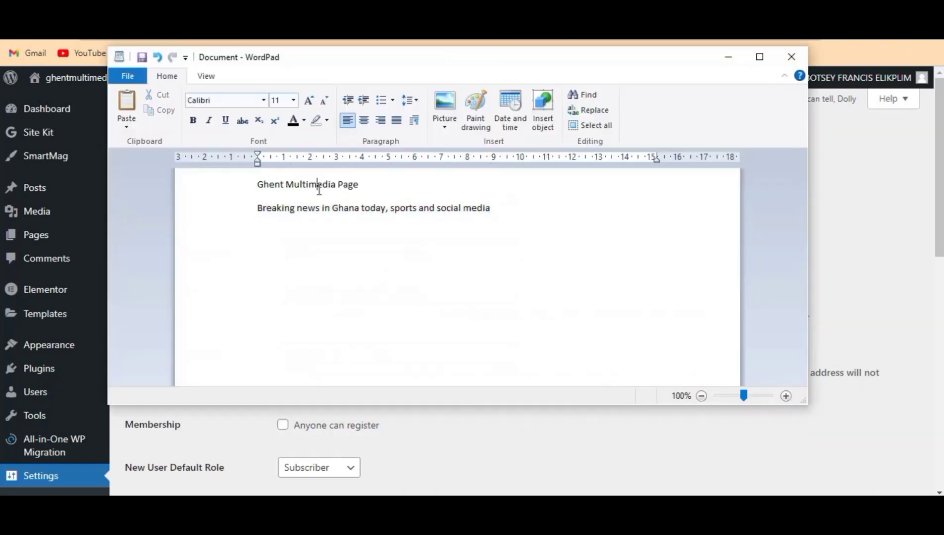
drag(356, 186, 253, 184)
key(ctrl+c)
right_click(276, 184)
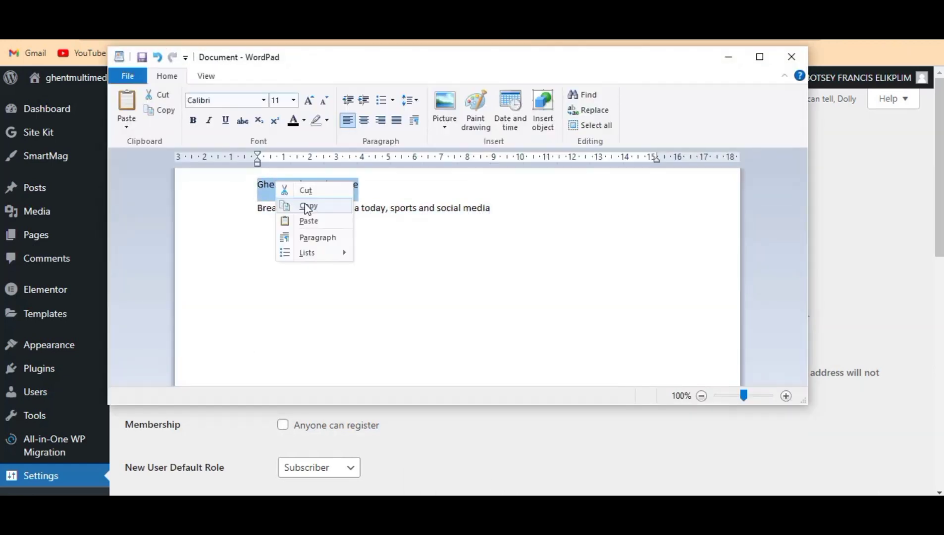
click(308, 206)
click(728, 57)
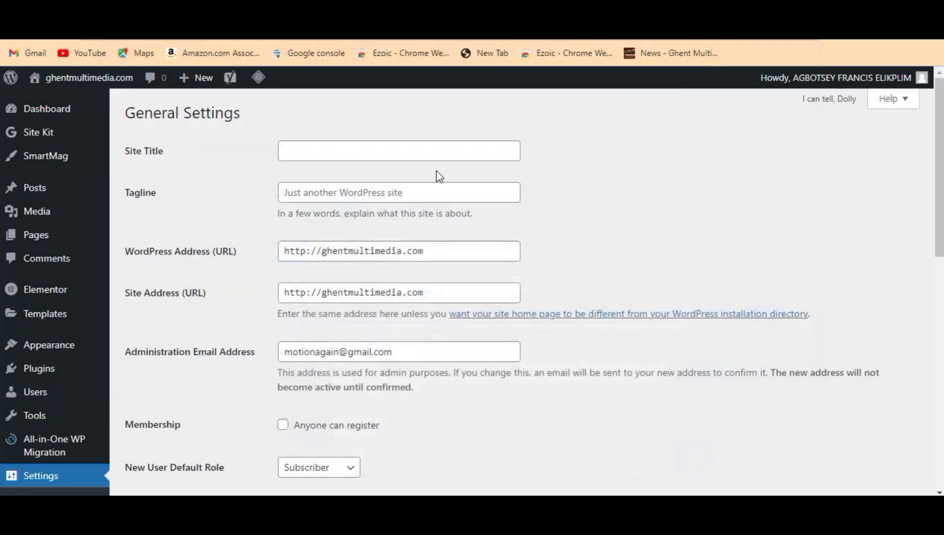
click(333, 149)
right_click(331, 149)
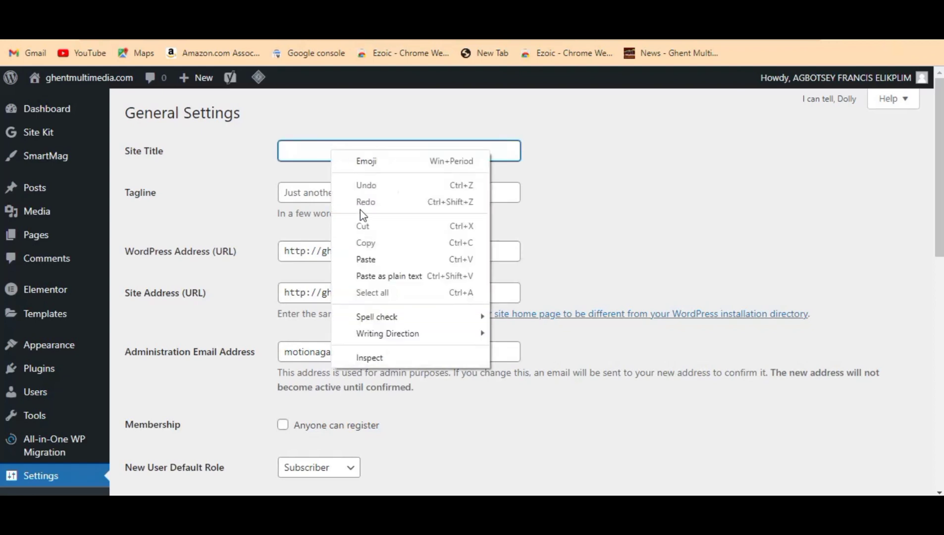
click(369, 256)
click(270, 169)
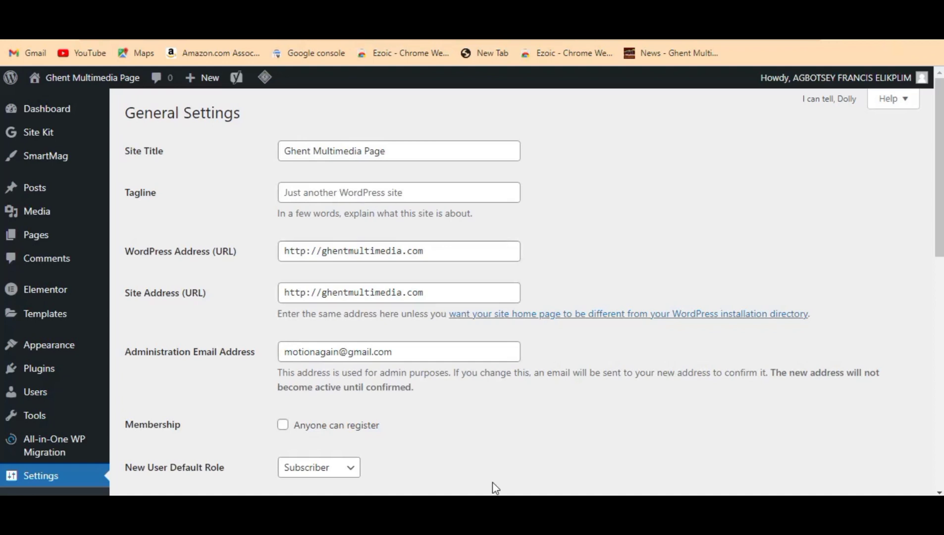
Copy 'Breaking news in Ghana today, sports and social media' from WordPad into the Tagline field
mouse_move(493, 491)
click(465, 421)
click(386, 244)
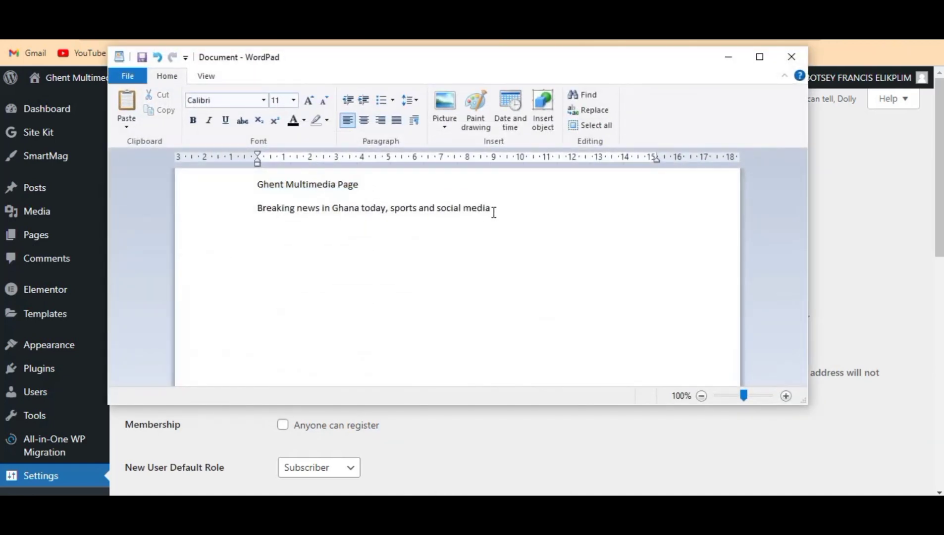
drag(492, 210, 263, 211)
right_click(292, 204)
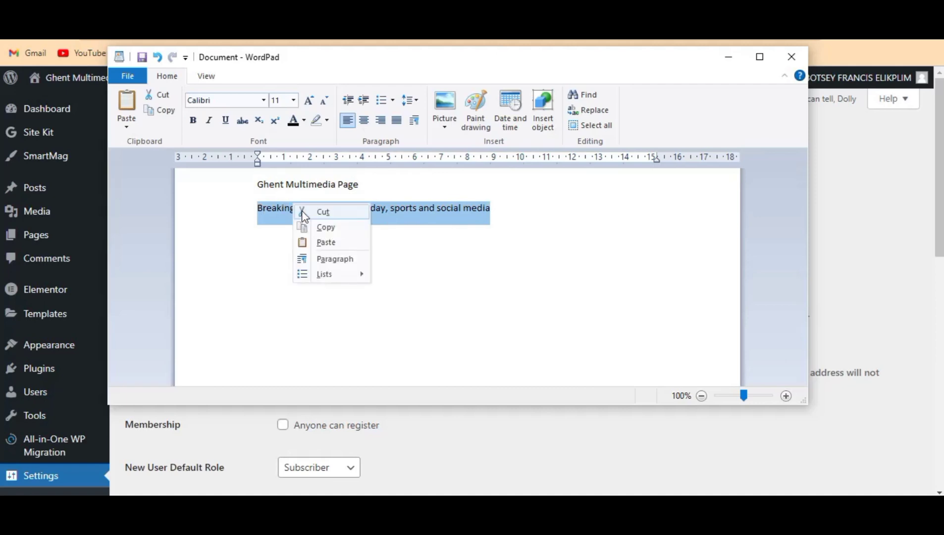
click(325, 227)
click(736, 59)
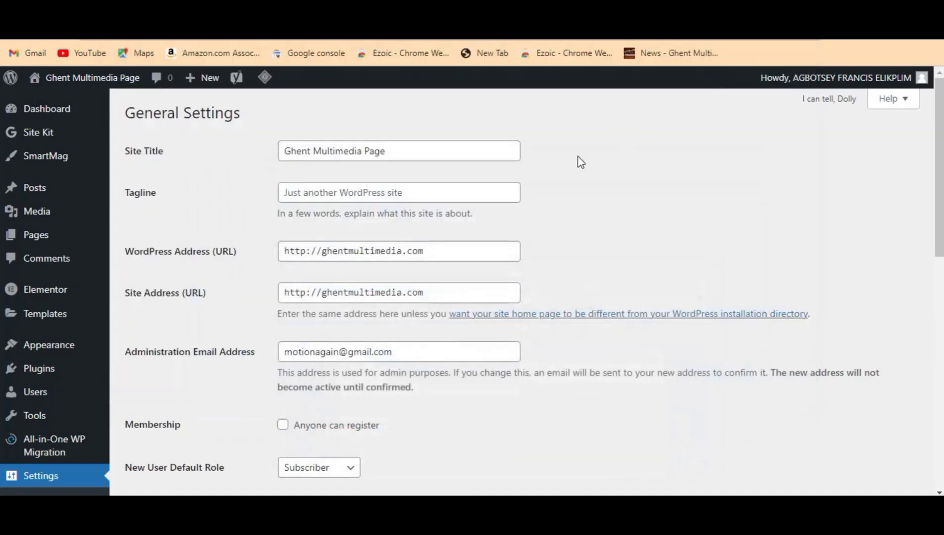
right_click(346, 192)
click(379, 300)
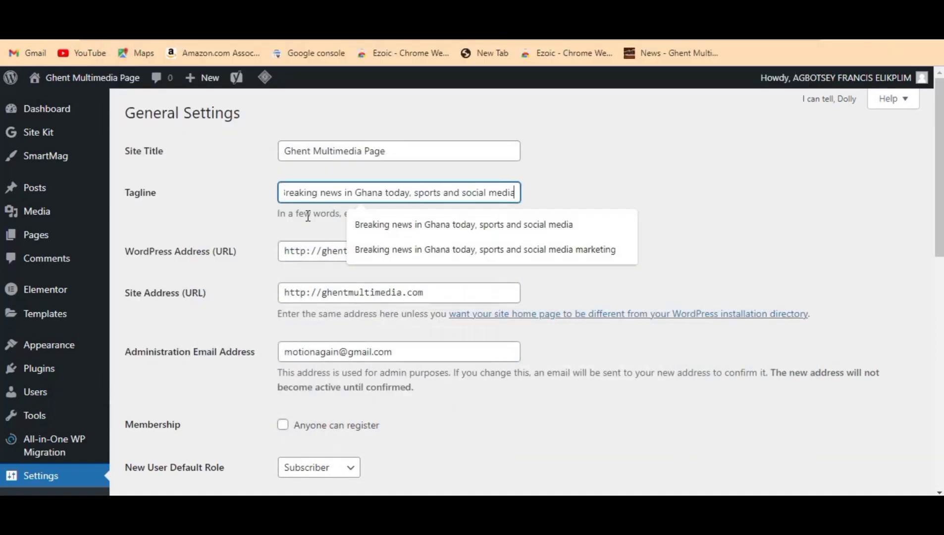
click(529, 187)
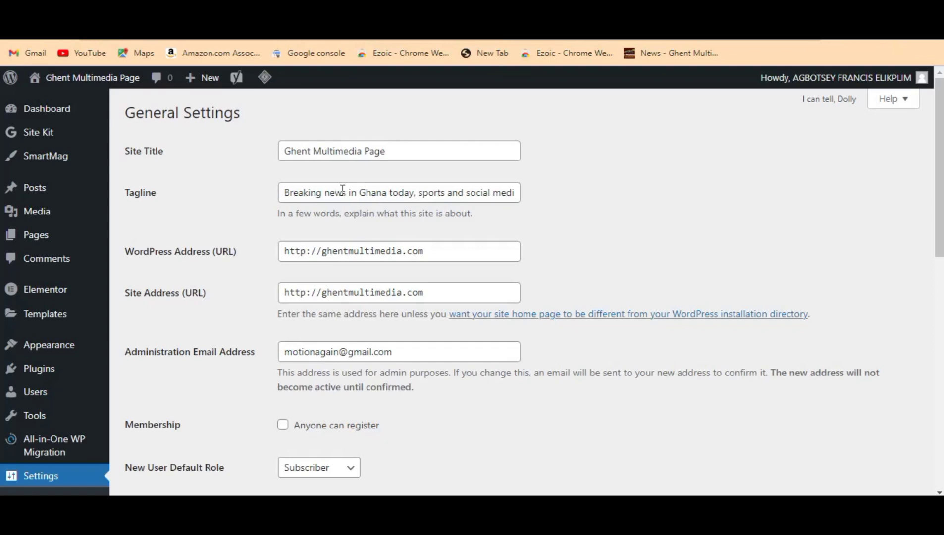
Save General Settings with the Ghent Multimedia Page title and breaking-news tagline
scroll(200, 242, down, 11)
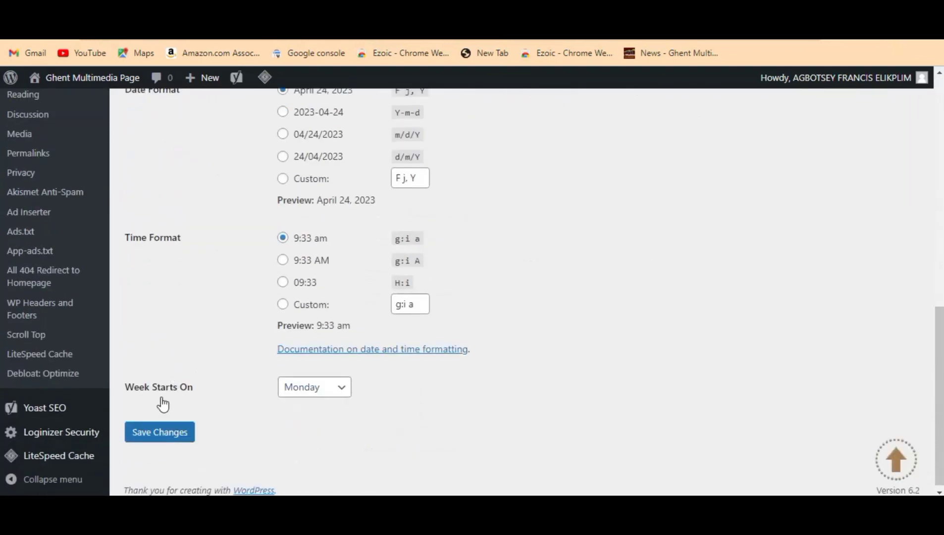
click(162, 438)
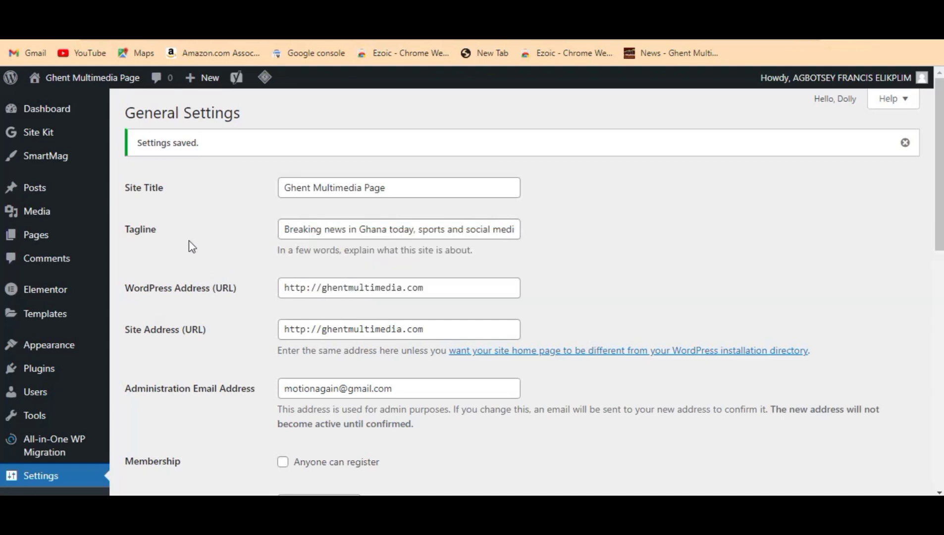
scroll(134, 112, down, 1)
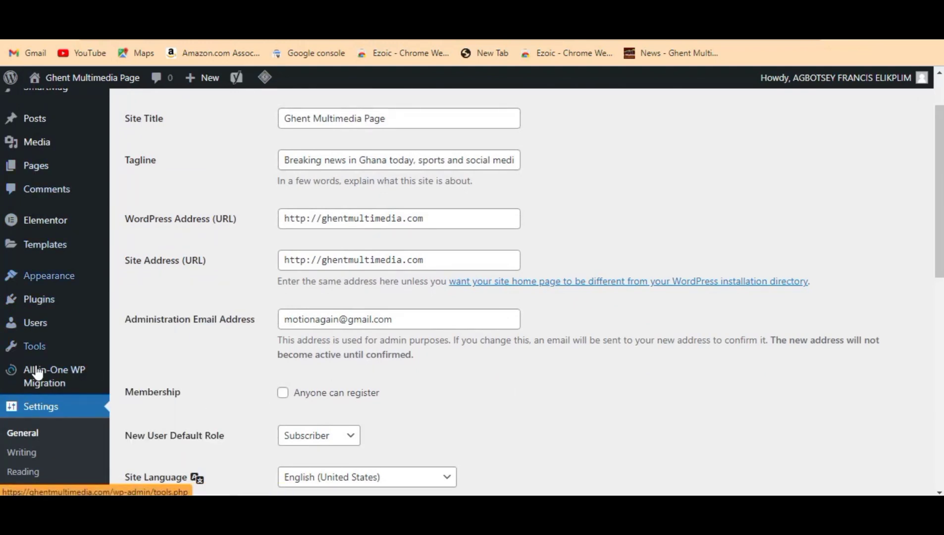
mouse_move(29, 397)
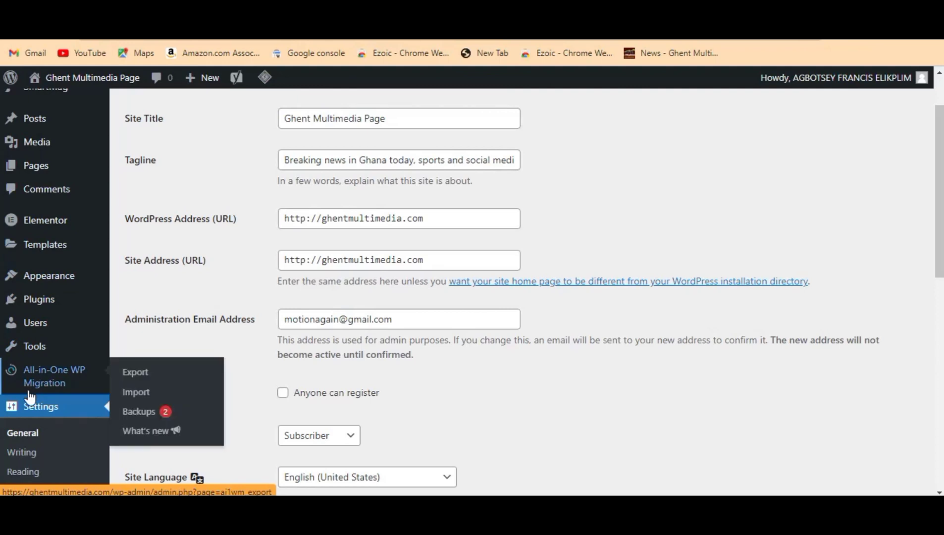
scroll(30, 396, up, 2)
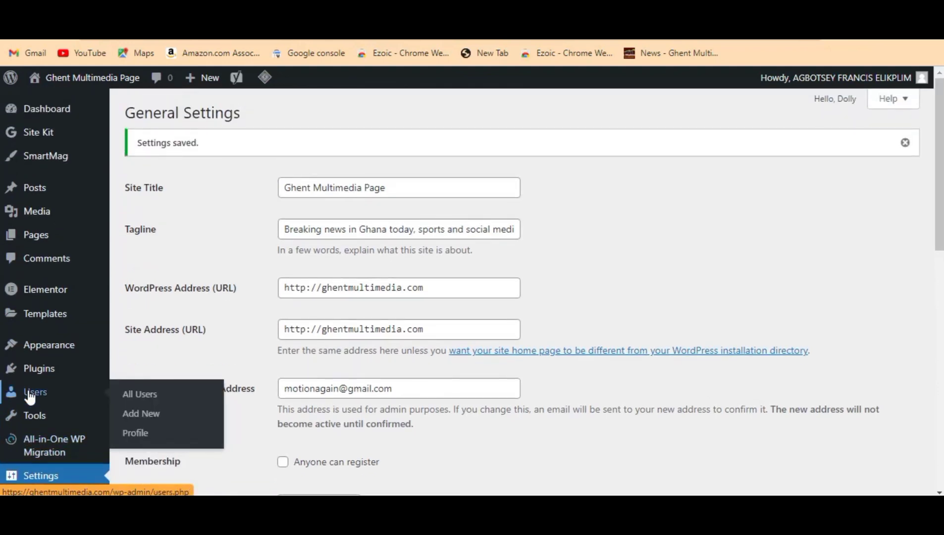
mouse_move(59, 353)
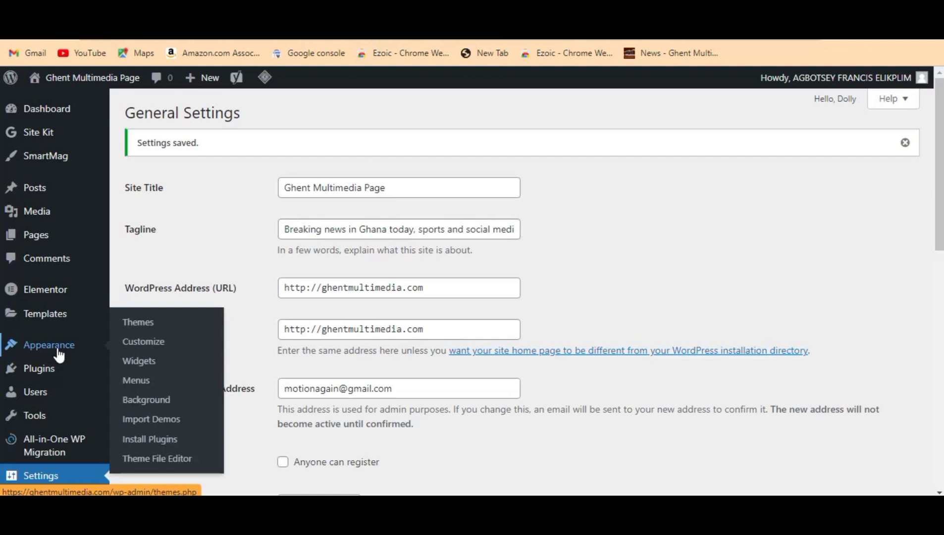
Open Appearance > Customize and scroll through the live preview and section list
click(151, 346)
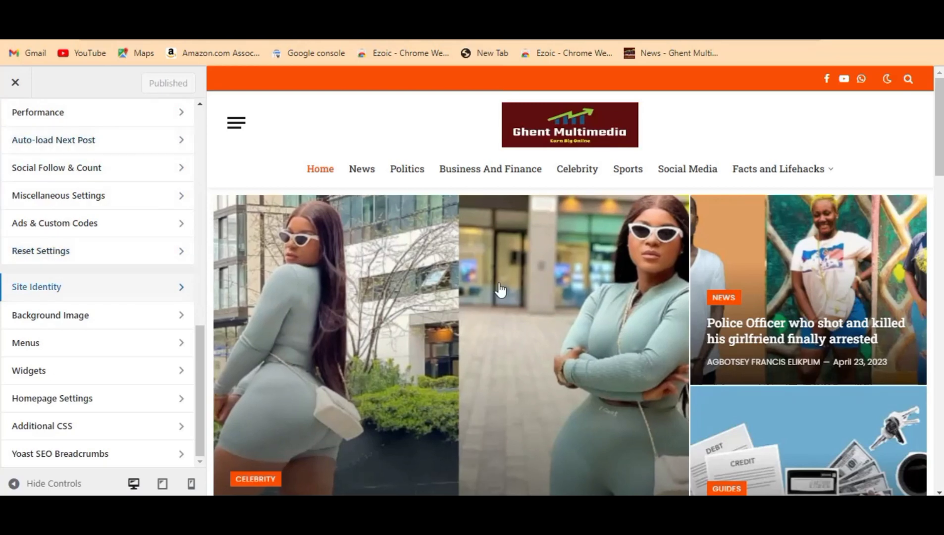
scroll(550, 332, down, 2)
scroll(550, 333, down, 2)
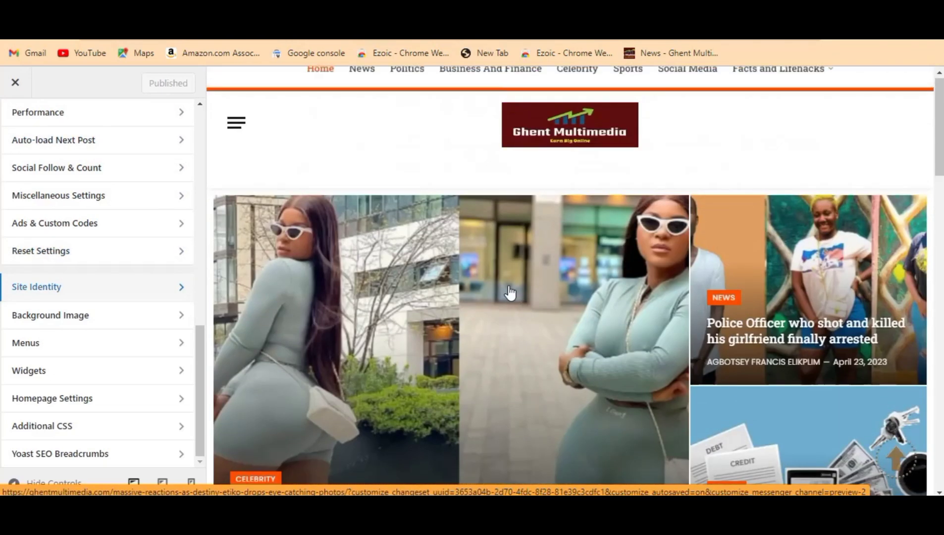
scroll(513, 321, down, 5)
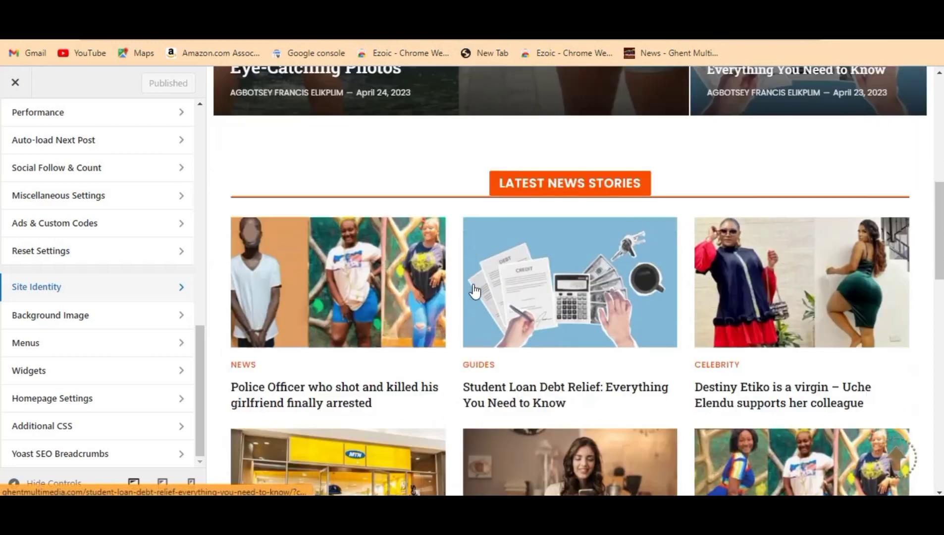
scroll(473, 296, up, 10)
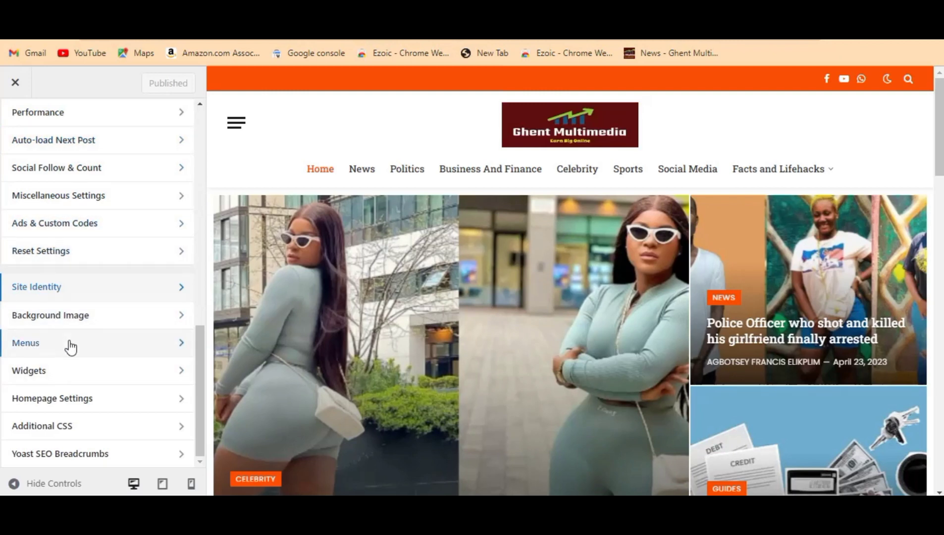
scroll(65, 370, up, 4)
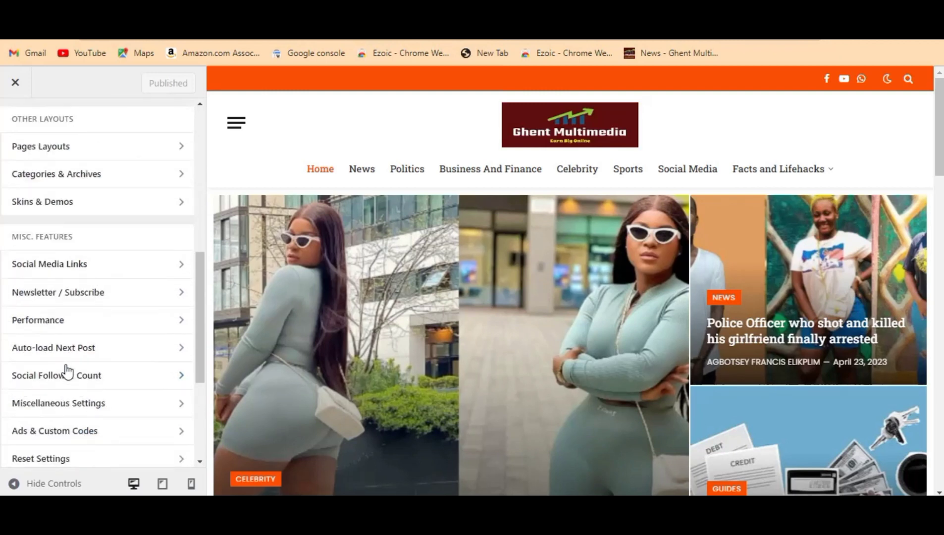
scroll(68, 371, down, 3)
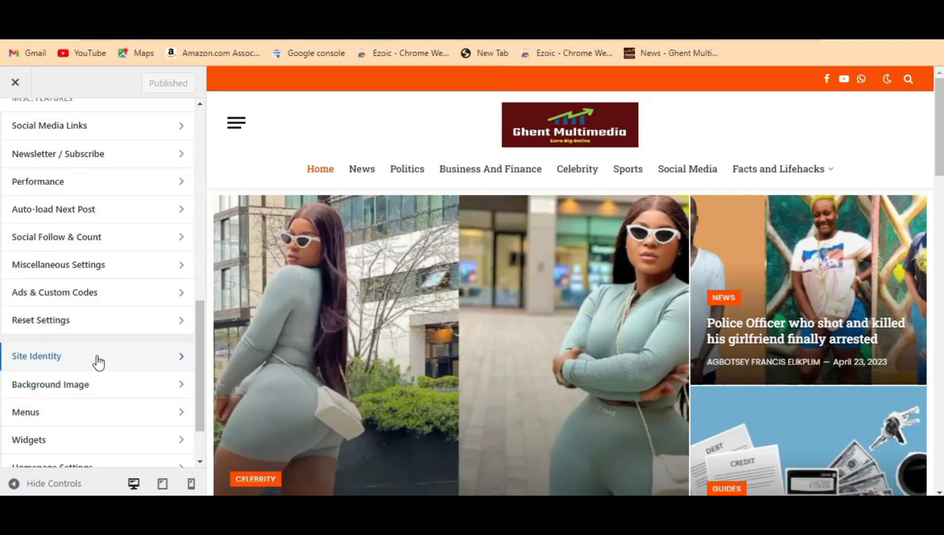
In Site Identity, paste 'Ghent Multimedia Page' from WordPad into Site Title
click(60, 362)
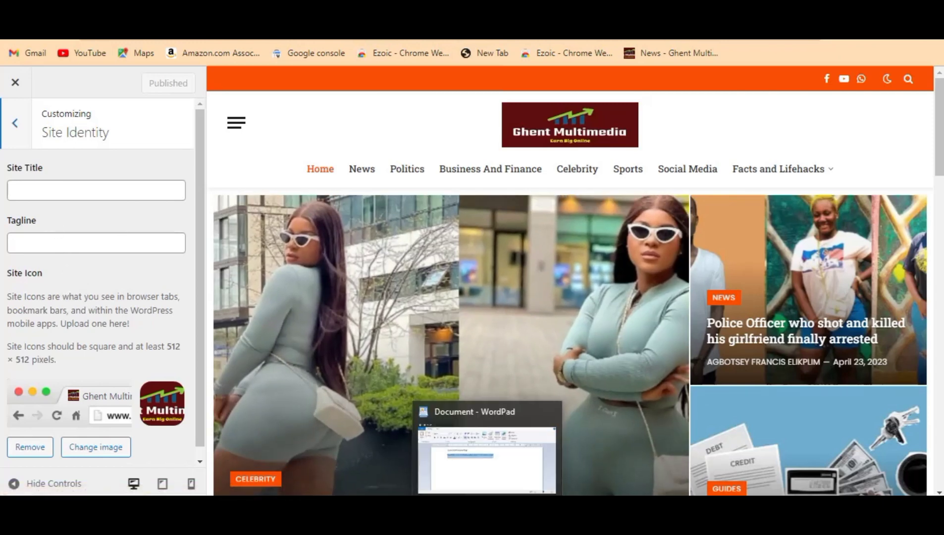
click(488, 458)
click(346, 206)
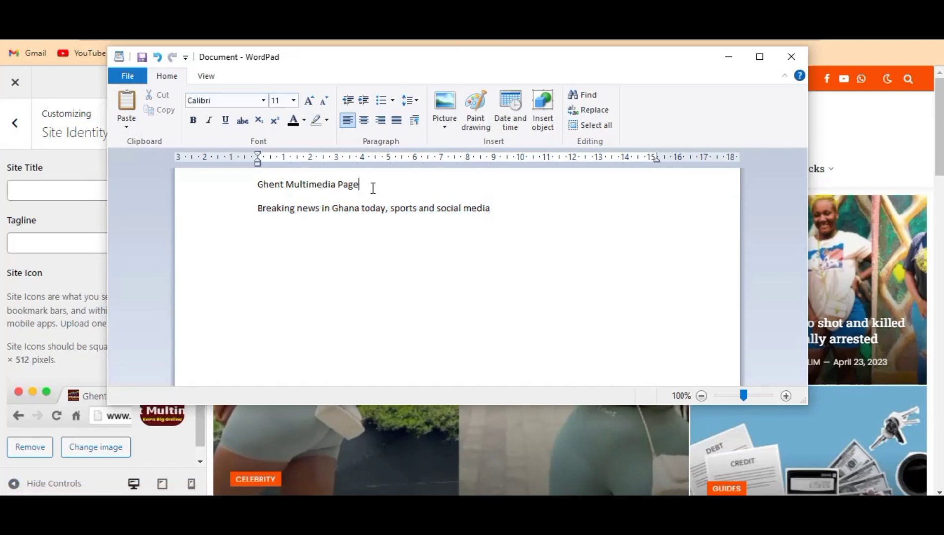
triple_click(374, 188)
right_click(291, 191)
click(323, 214)
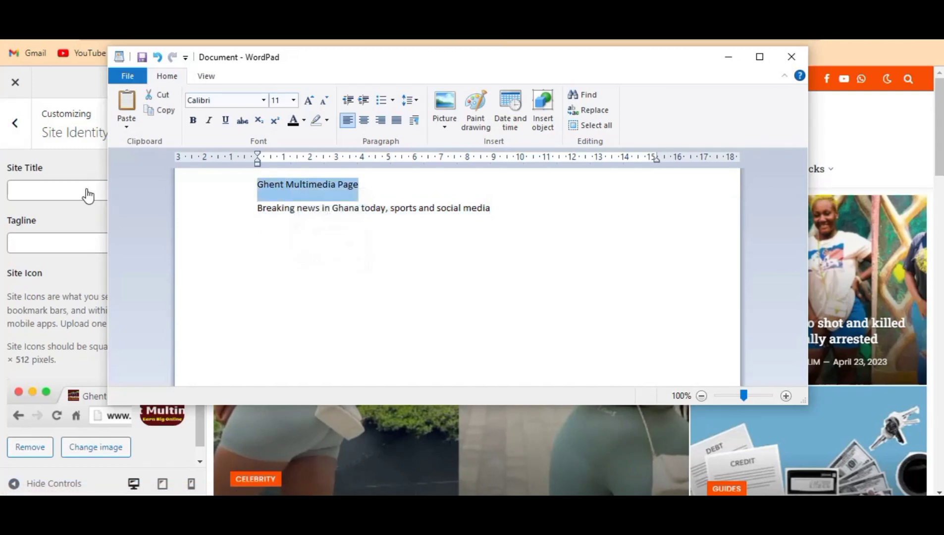
click(86, 189)
right_click(86, 189)
click(131, 296)
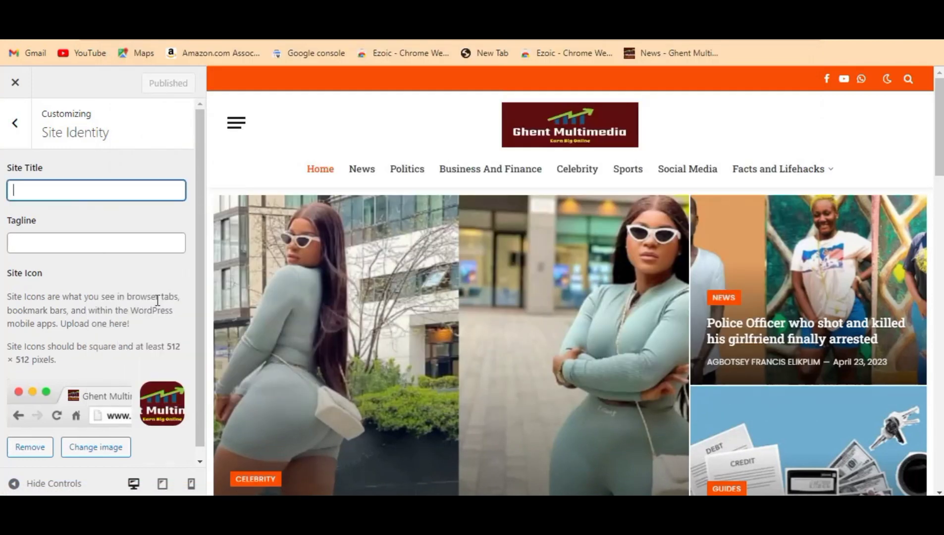
Paste the breaking-news line from WordPad into Tagline and publish the changes
click(479, 486)
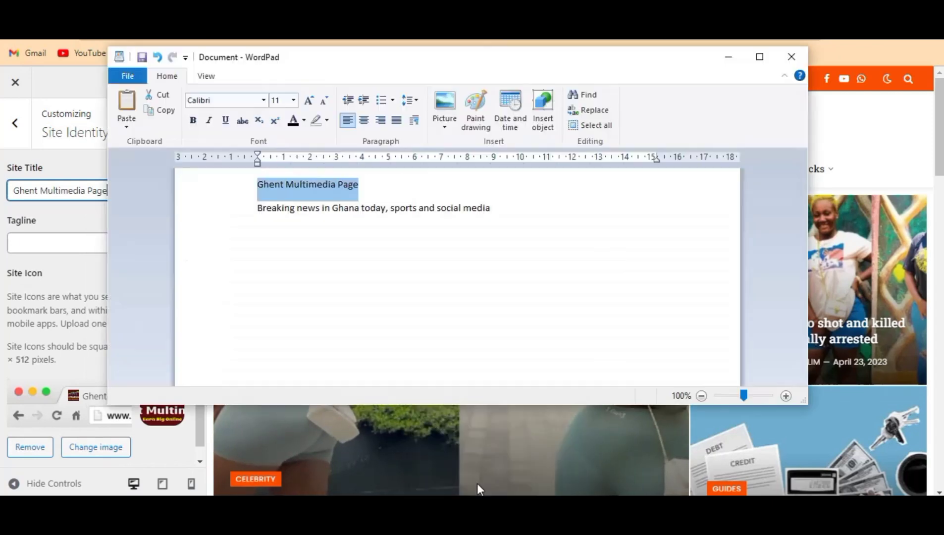
click(440, 217)
drag(504, 219, 263, 196)
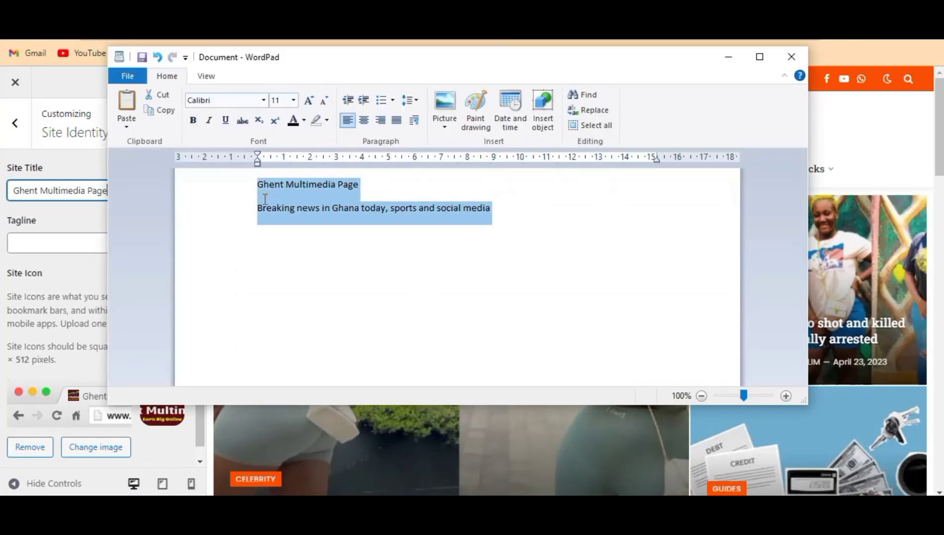
click(321, 229)
drag(500, 205, 259, 209)
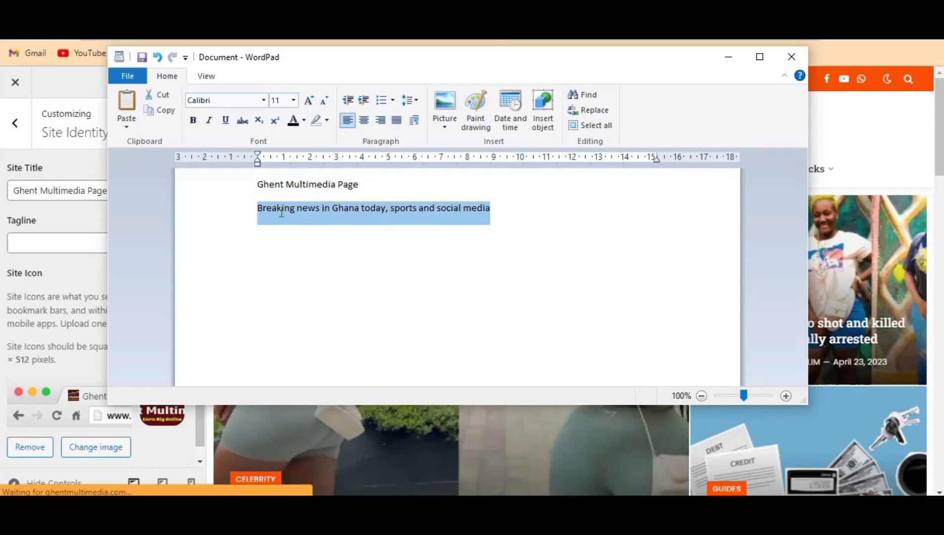
right_click(280, 213)
click(317, 237)
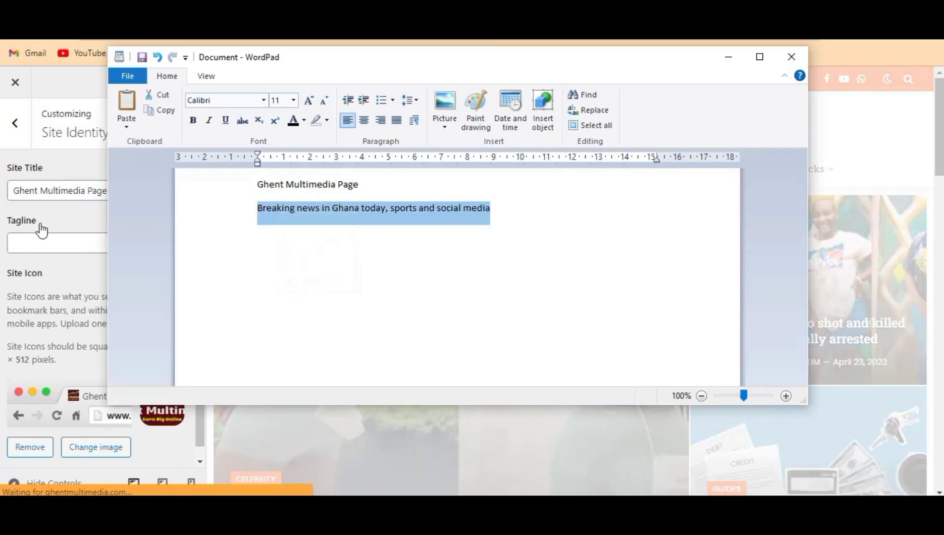
click(37, 243)
right_click(36, 245)
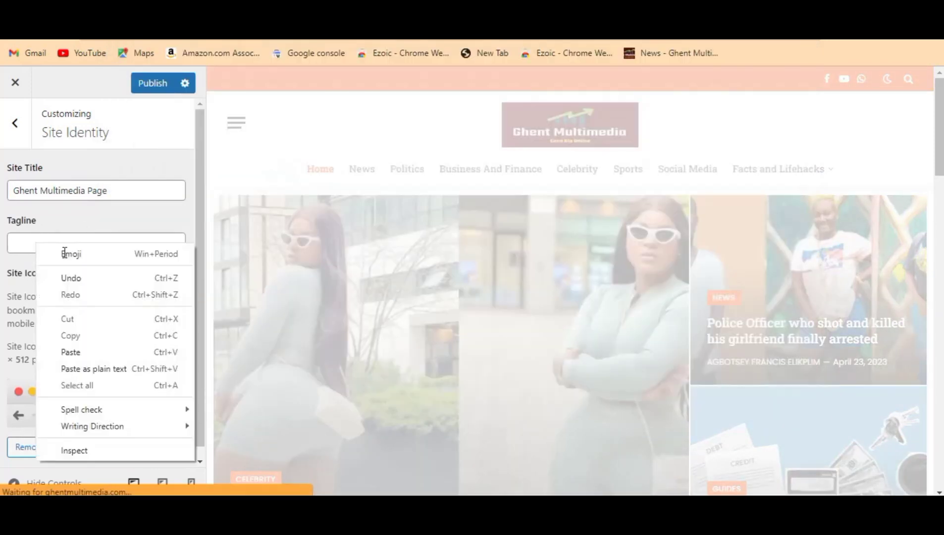
click(74, 352)
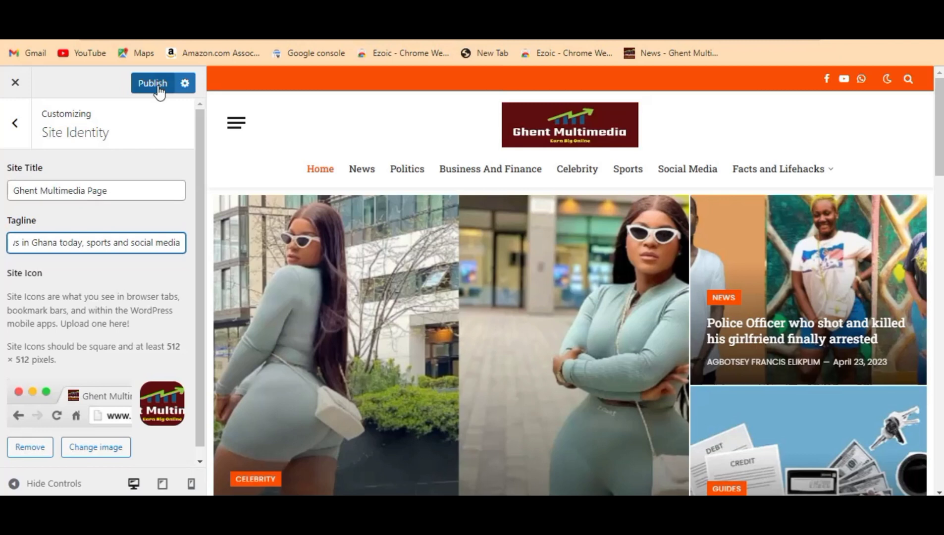
click(157, 85)
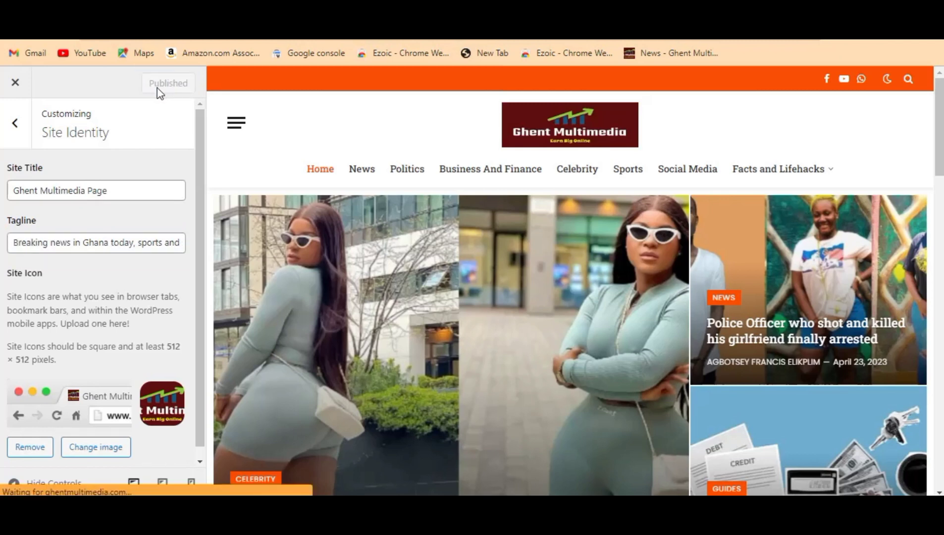